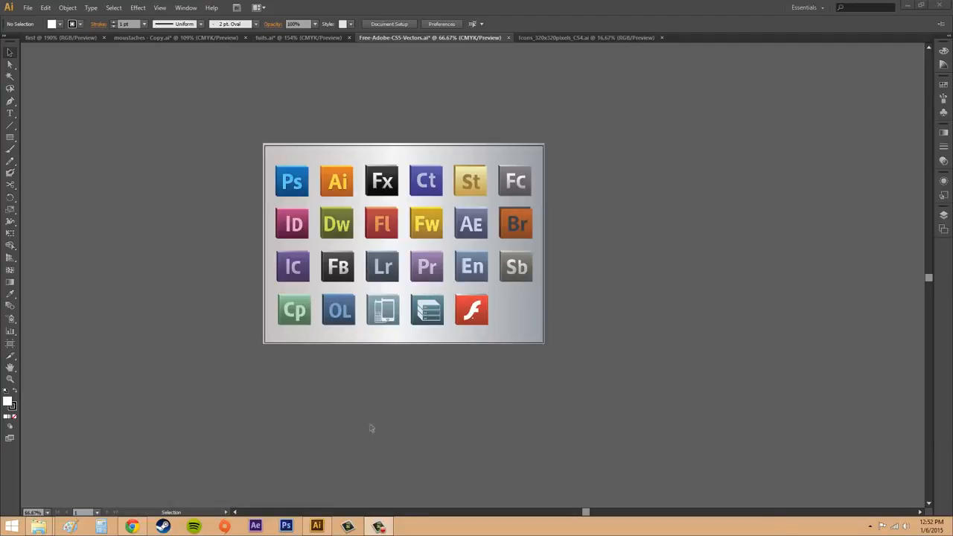
Step: Start placing a file and select the adobeicon1 artwork from the vectors folder
left_click(407, 138)
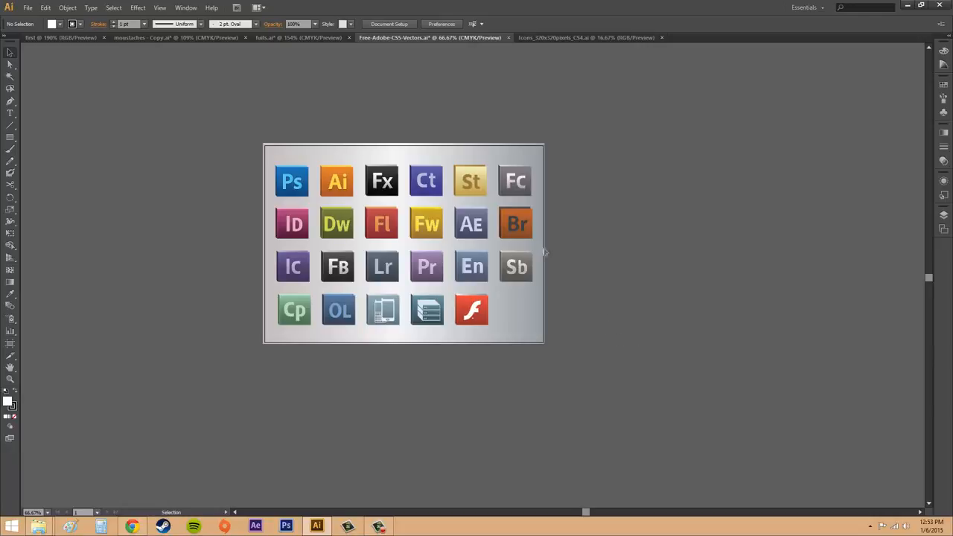
left_click(28, 7)
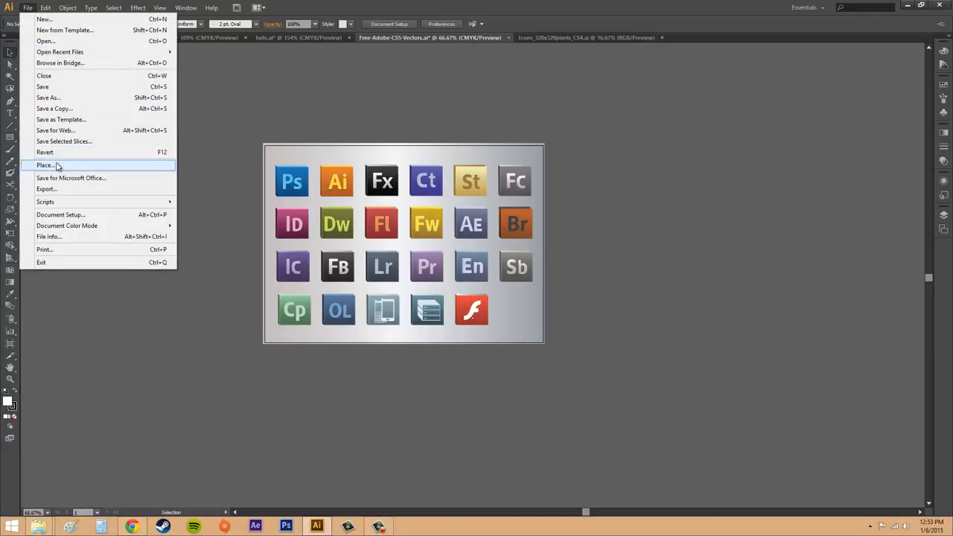
left_click(58, 165)
left_click_drag(462, 129, 701, 131)
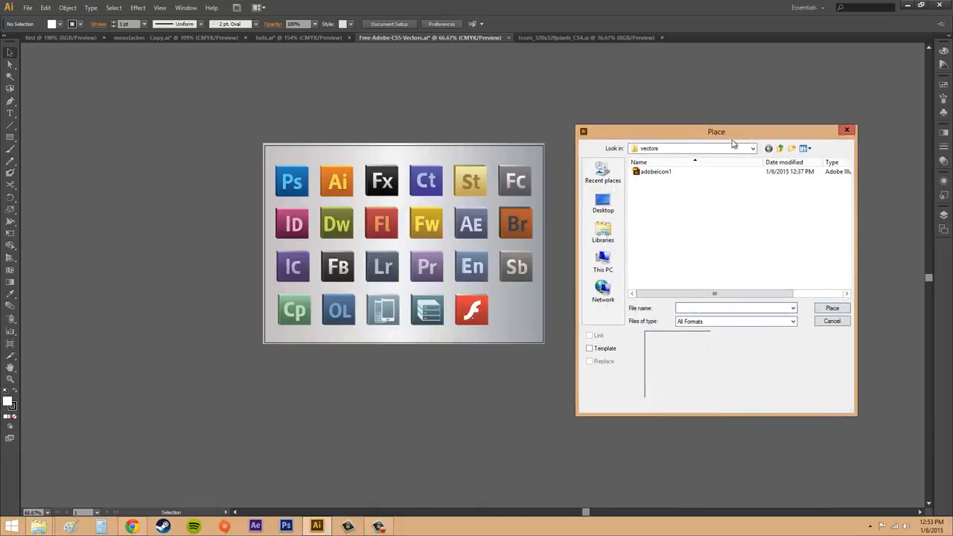
left_click(654, 175)
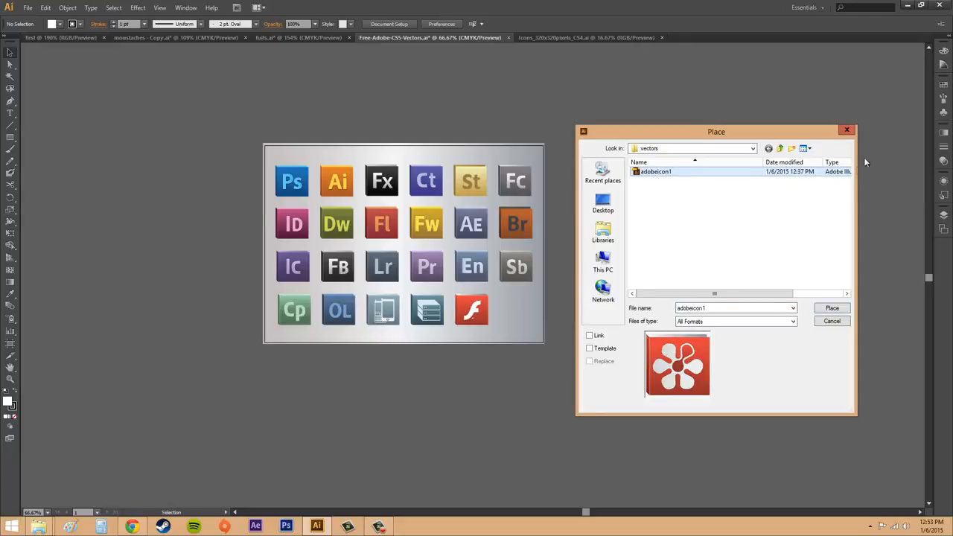
left_click_drag(858, 166, 901, 162)
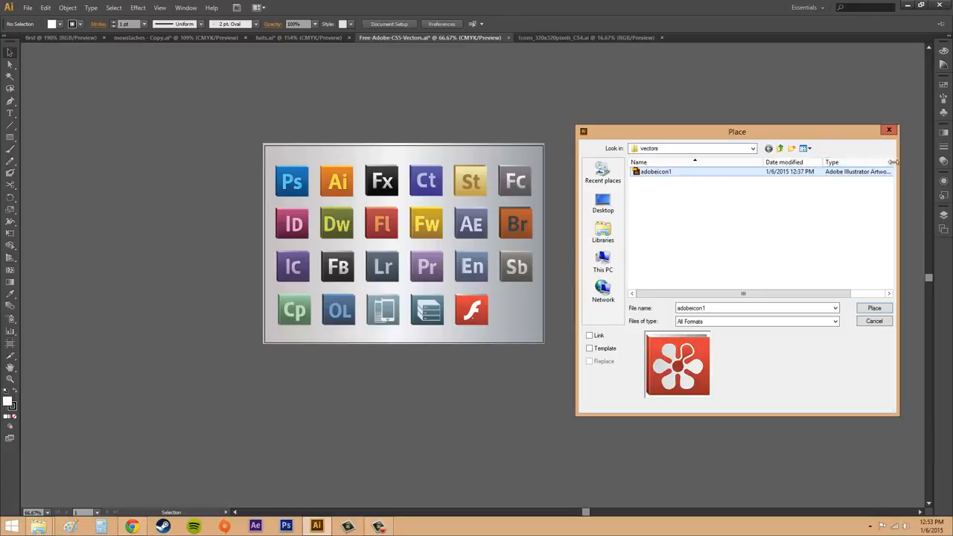
left_click_drag(844, 138, 686, 116)
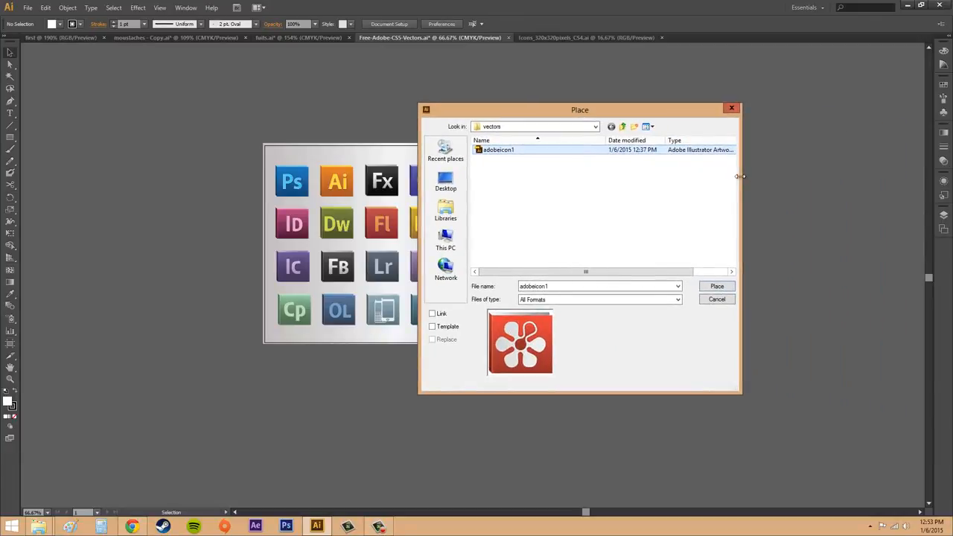
left_click_drag(739, 177, 822, 177)
left_click_drag(739, 141, 759, 141)
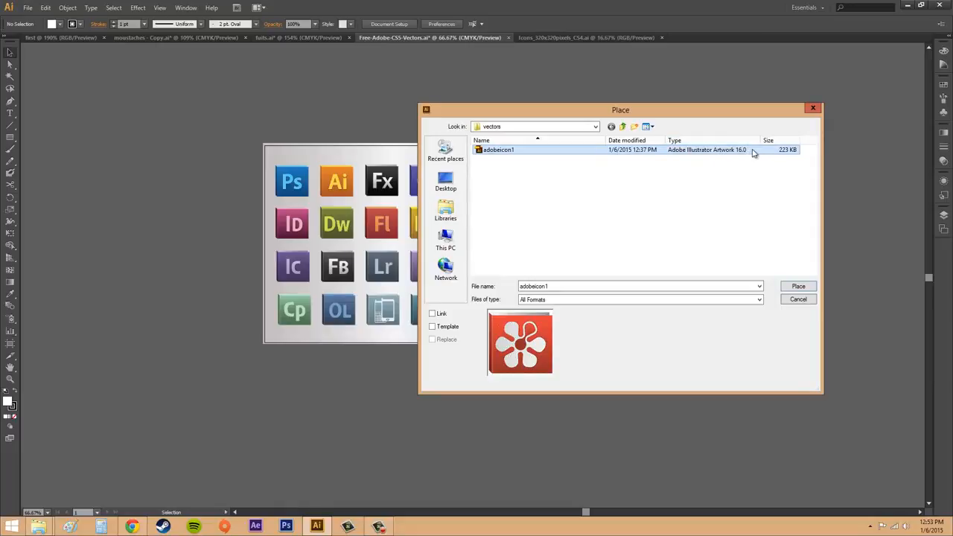
left_click_drag(670, 116, 797, 108)
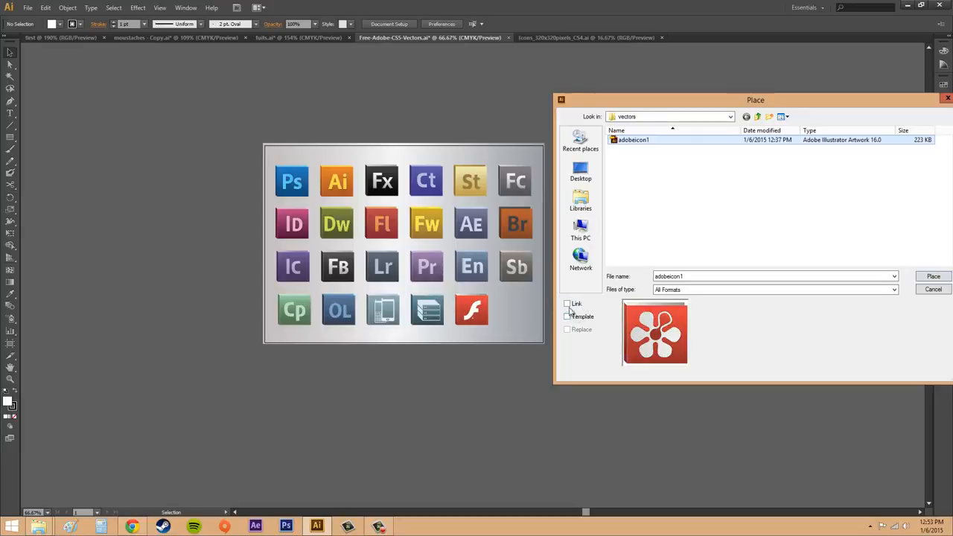
Step: Enable the Link option for adobeicon1 and proceed with placing it
left_click(568, 306)
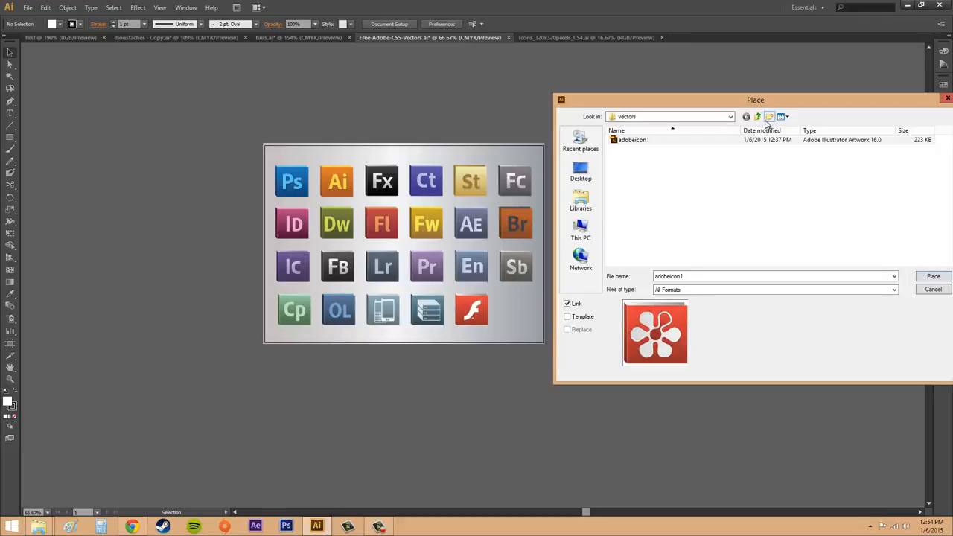
left_click_drag(773, 105, 704, 104)
left_click(864, 277)
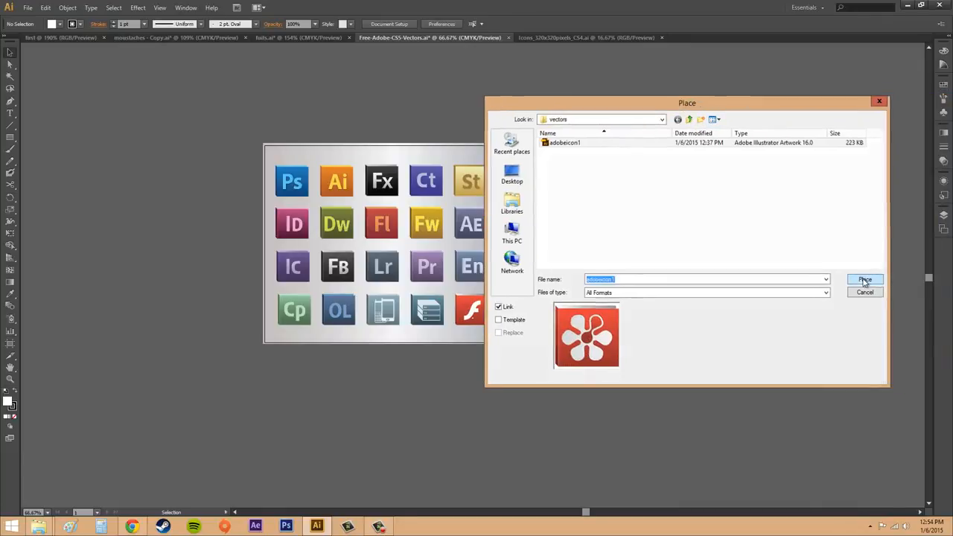
Step: Place the linked artwork with the crop set to Media, toggling the preview off and back on
left_click_drag(524, 187, 688, 162)
left_click(652, 182)
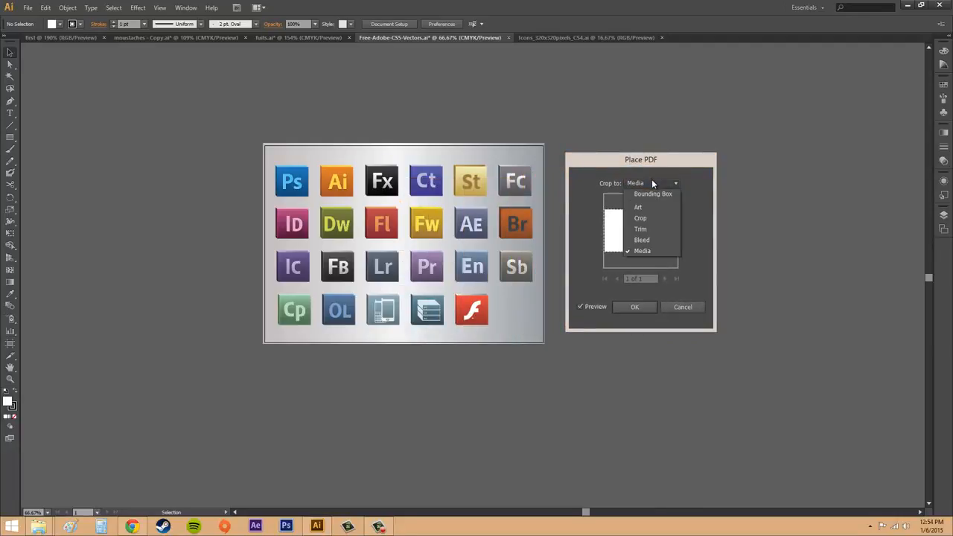
left_click(652, 183)
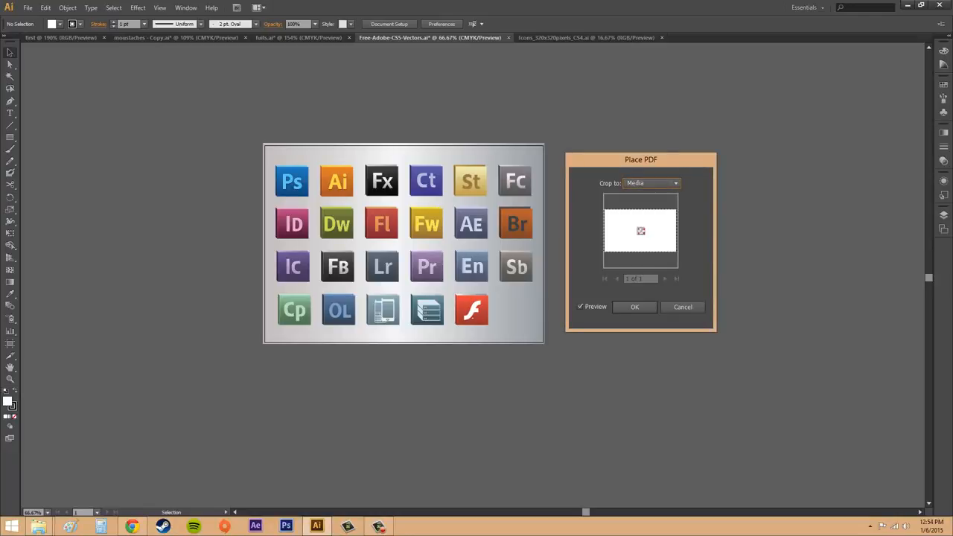
key("F9")
left_click(647, 184)
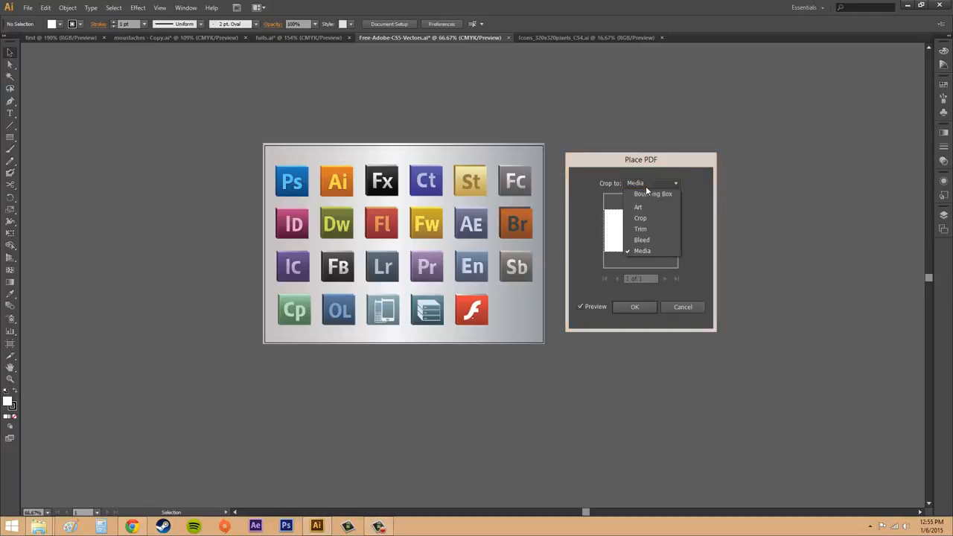
left_click(645, 251)
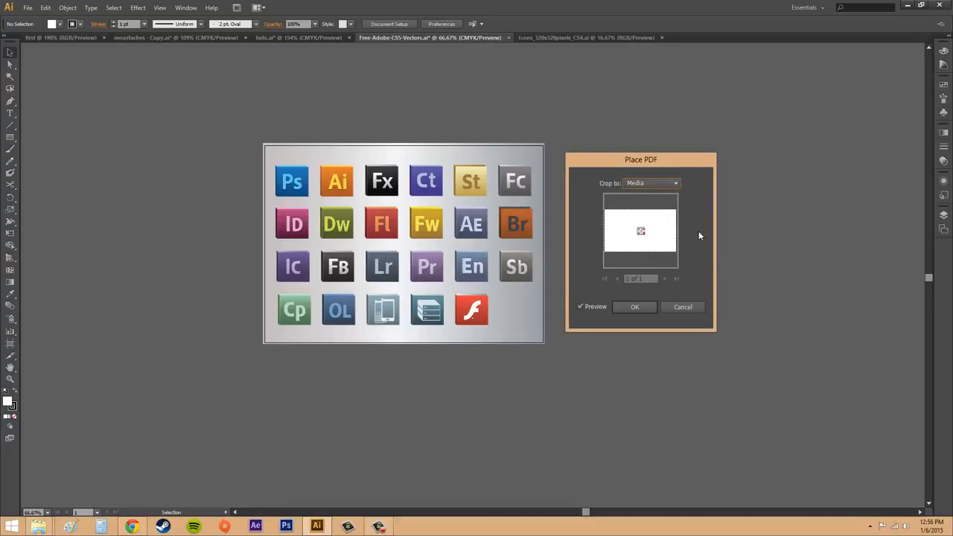
left_click(580, 307)
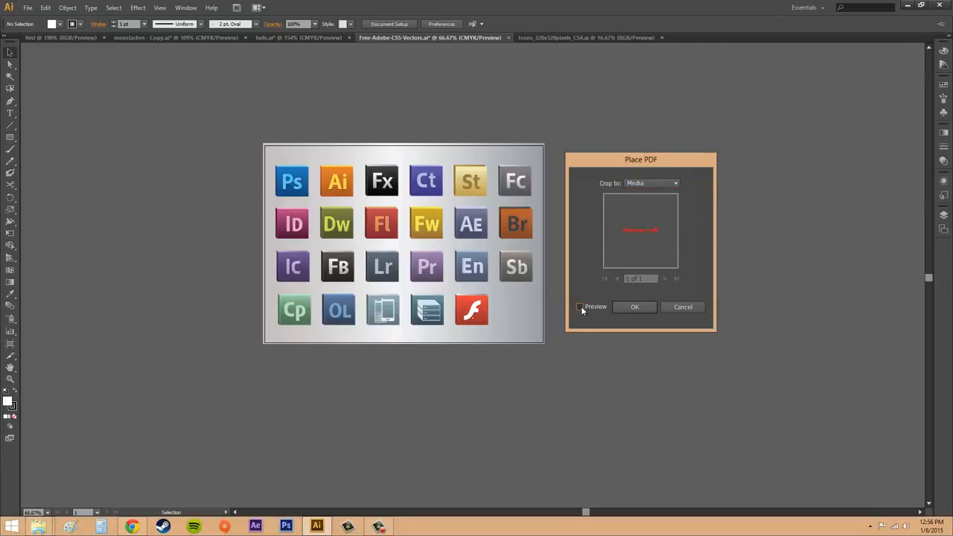
left_click(580, 306)
left_click(581, 306)
left_click(581, 306)
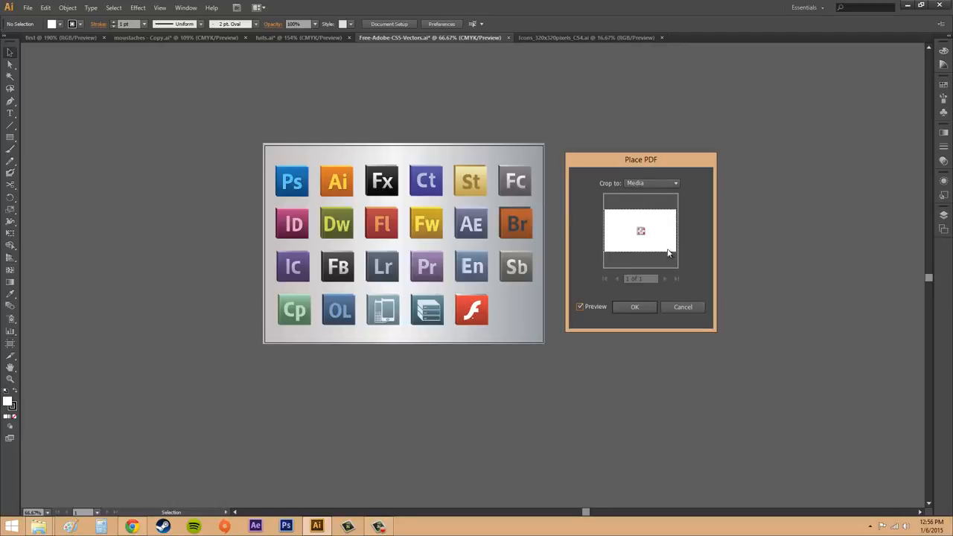
left_click(640, 299)
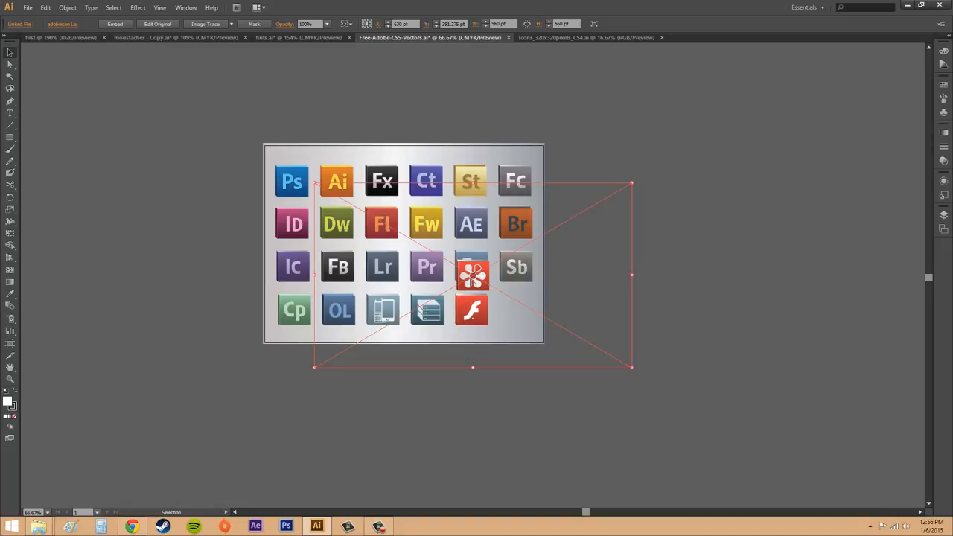
Step: Move the linked flower icon into the empty slot at the end of the artboard's last icon row
left_click_drag(482, 275, 527, 307)
left_click(729, 314)
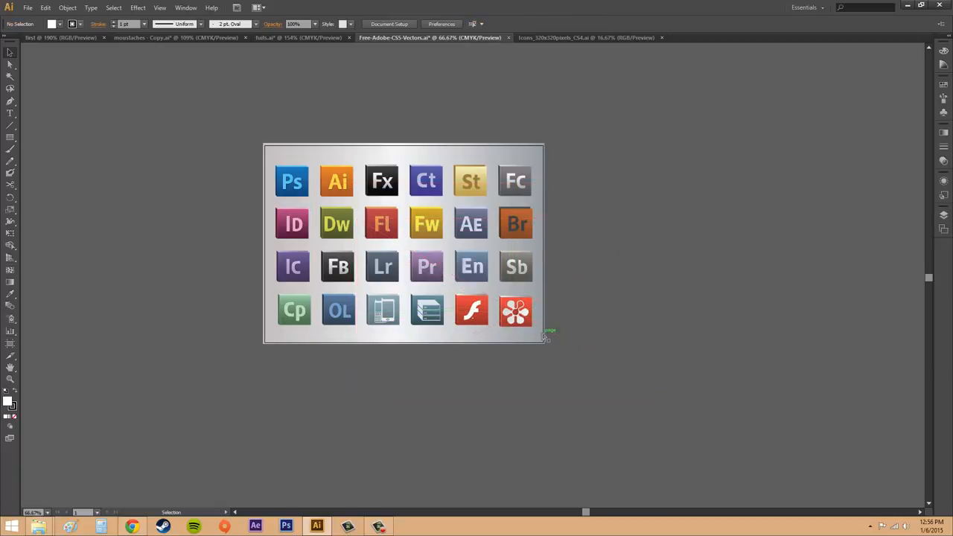
left_click_drag(517, 315, 517, 312)
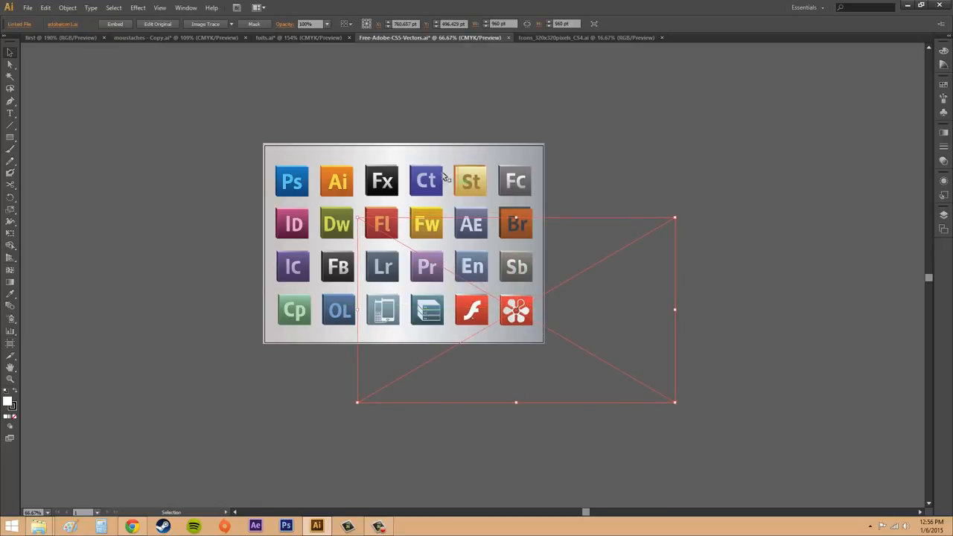
Step: Try moving the St icon above the artboard, and undo the move
left_click(478, 174)
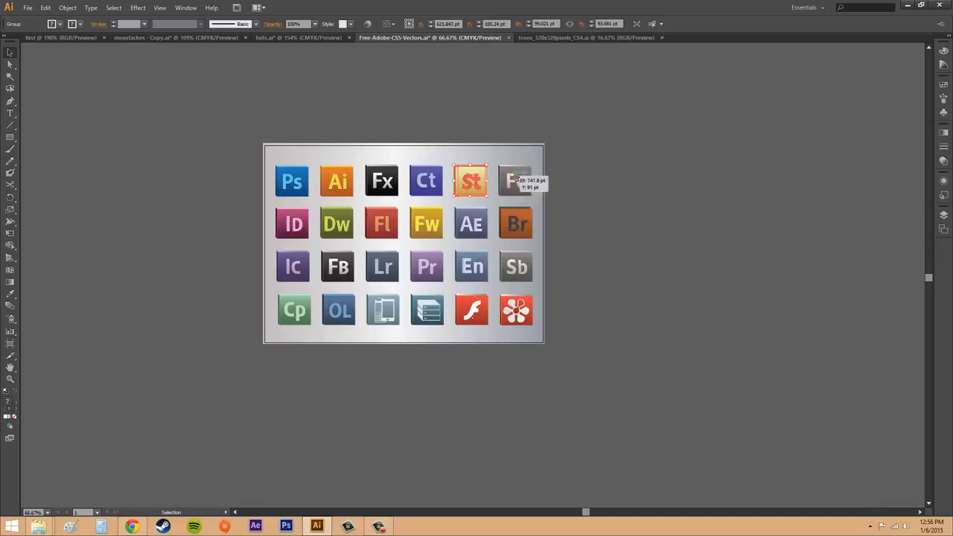
left_click_drag(483, 171, 493, 105)
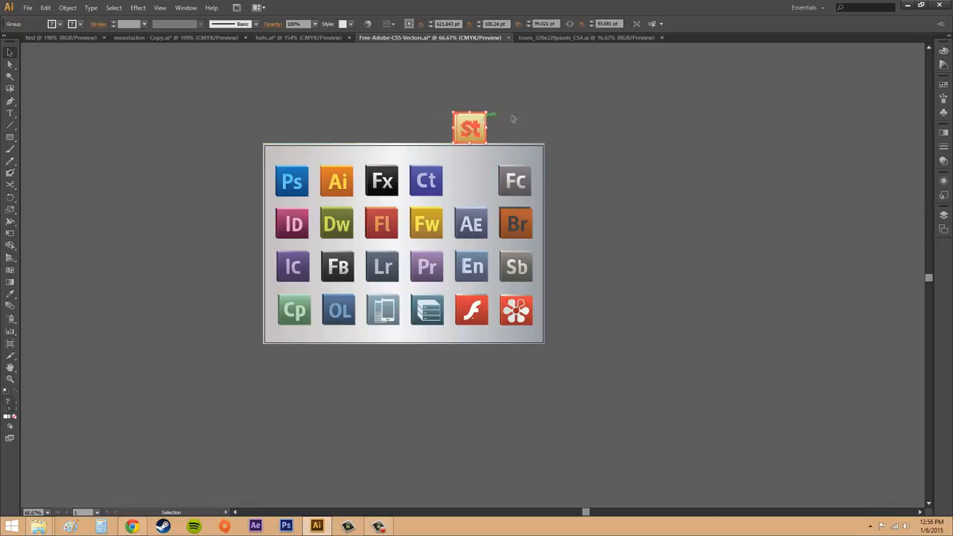
key("ctrl+z")
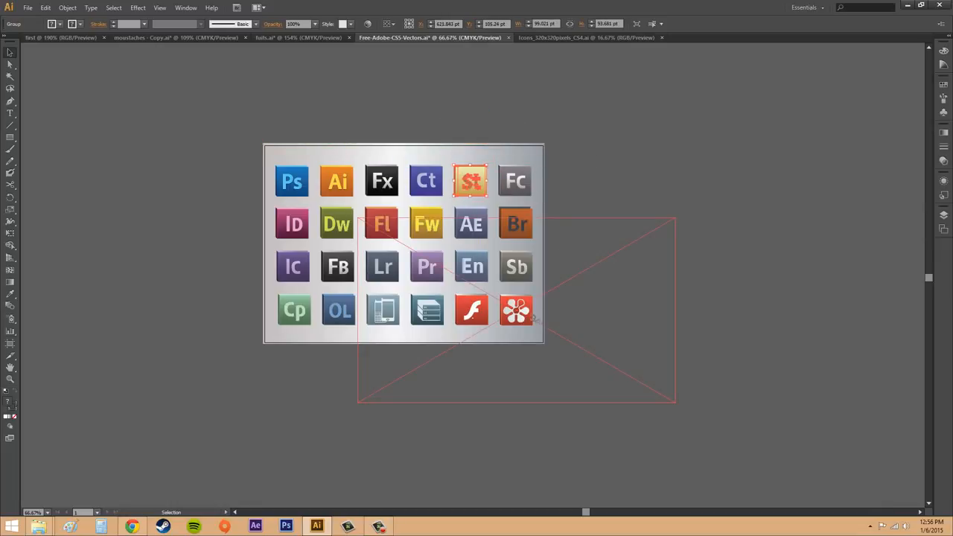
Step: Shift the linked flower icon slightly within its slot beside the red Flash Player icon, selecting the St icon in between for comparison
left_click(533, 317)
mouse_move(534, 314)
left_mouse_down()
mouse_move(572, 299)
mouse_move(520, 312)
left_mouse_up()
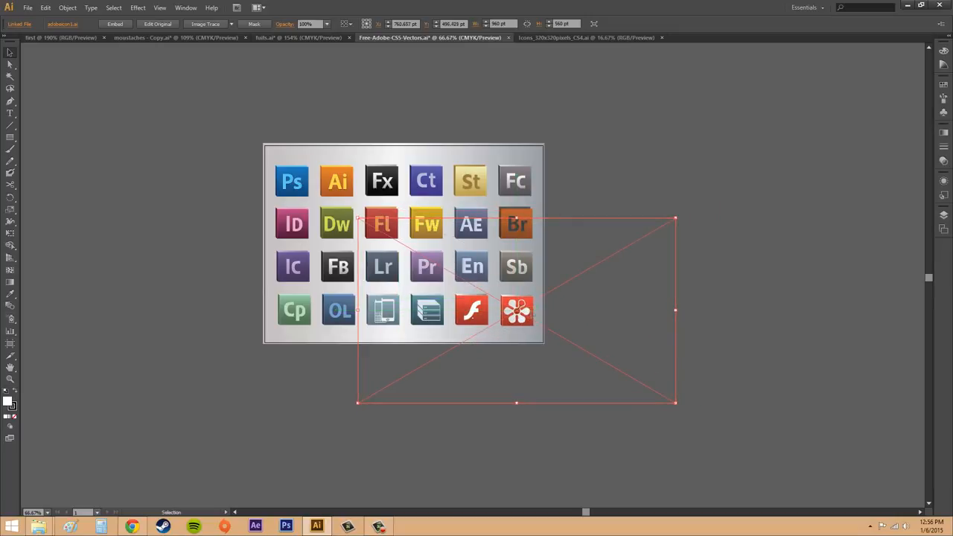
left_click(468, 173)
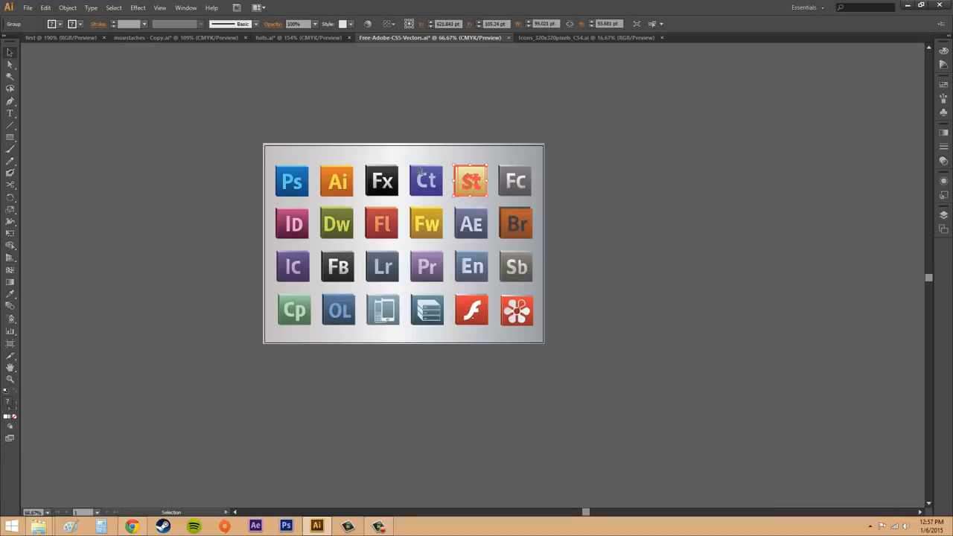
left_click(521, 313)
left_click_drag(519, 311, 512, 314)
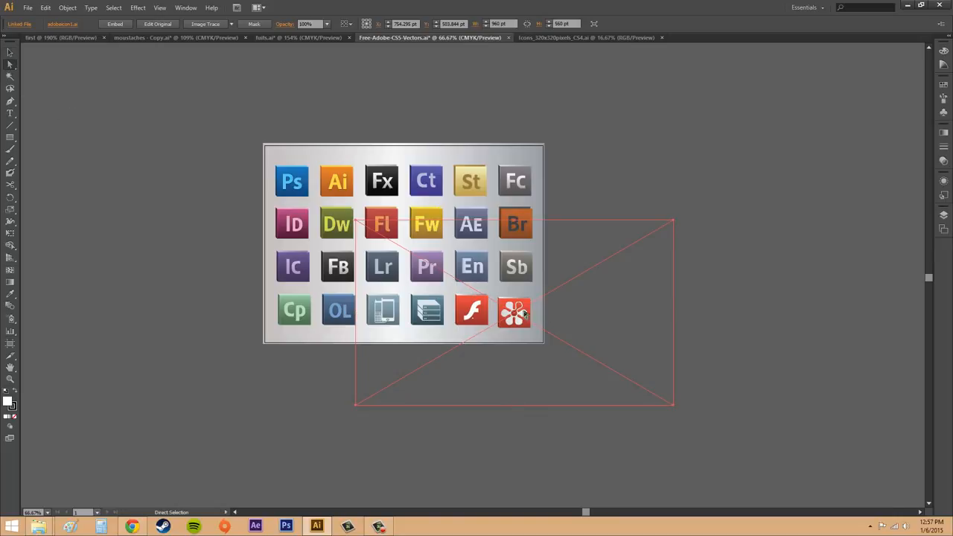
mouse_move(516, 308)
left_mouse_down()
mouse_move(570, 302)
mouse_move(523, 308)
left_mouse_up()
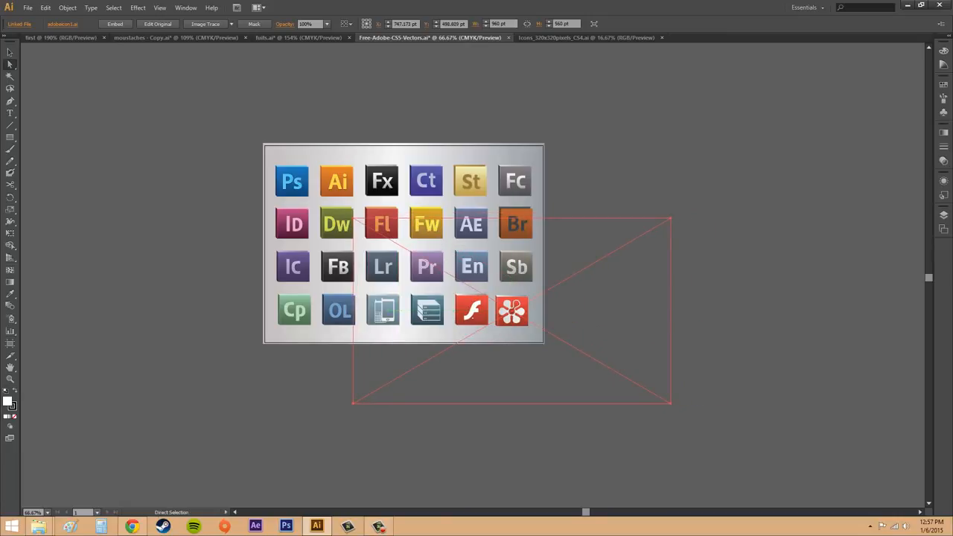
Step: Shrink the linked flower icon, enlarge it to about 1211 by 706 pt, and move it to the end of the last row
left_click(378, 526)
left_click(10, 52)
left_click_drag(352, 406, 521, 331)
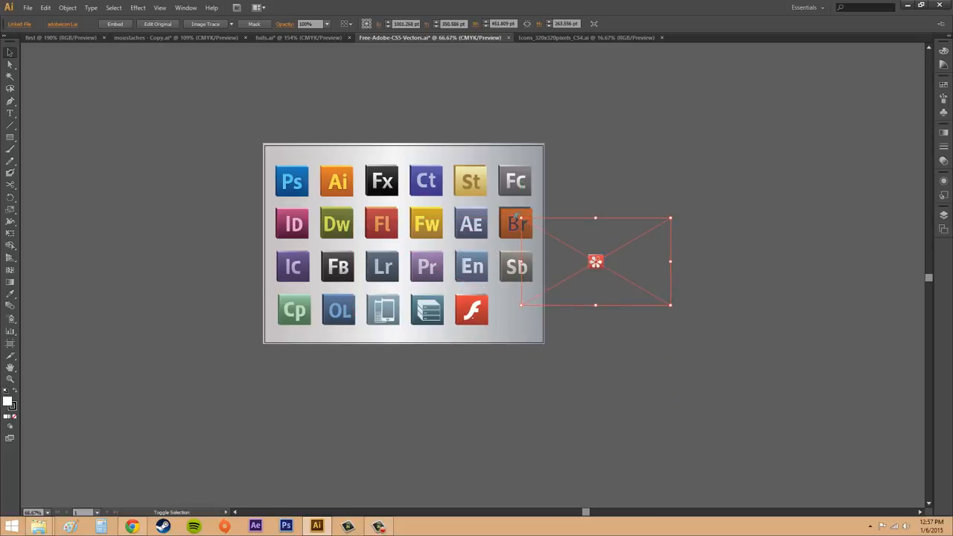
left_click_drag(521, 218, 300, 105)
left_click_drag(377, 139, 269, 72)
left_click_drag(476, 195, 526, 330)
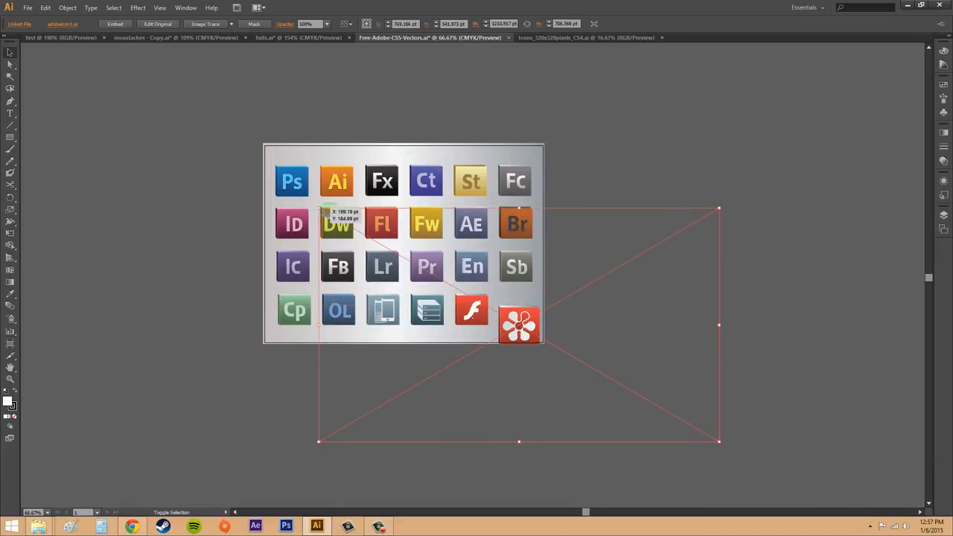
Step: Enlarge the linked icon, reduce it to about 746 by 435 pt, and move it into the last row's empty slot
left_click_drag(320, 209, 182, 128)
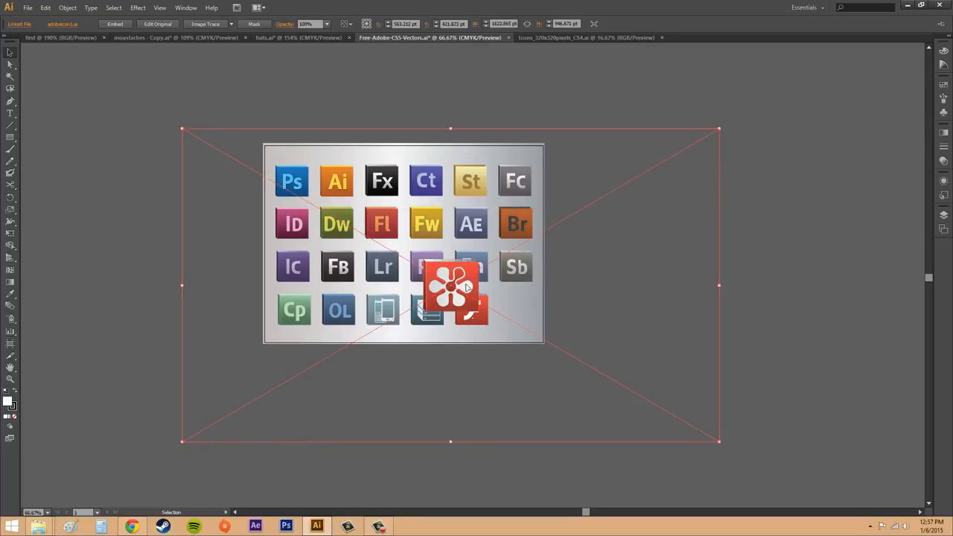
left_click_drag(466, 287, 539, 311)
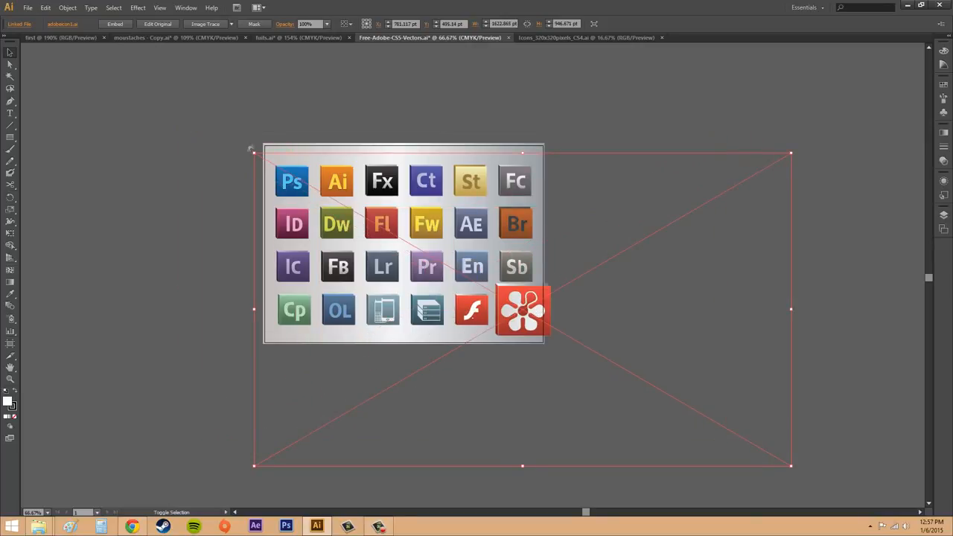
left_click_drag(254, 152, 546, 302)
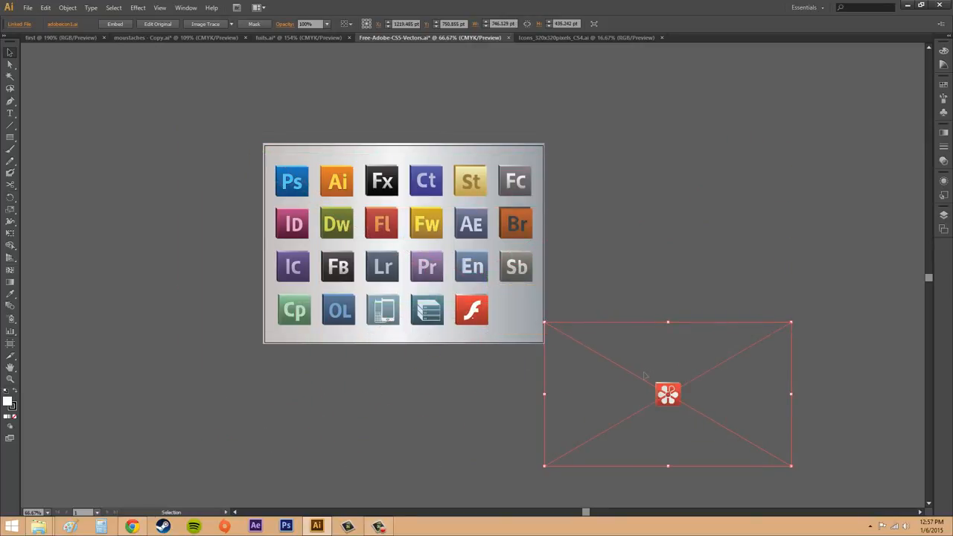
left_click_drag(662, 393, 511, 311)
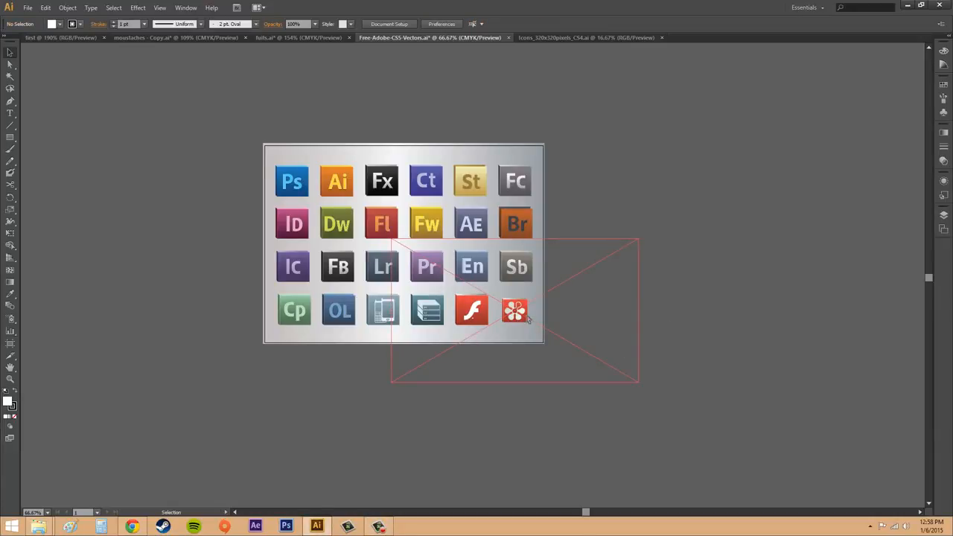
Step: Delete the linked flower icon from the artboard
left_click(527, 318)
key("Delete")
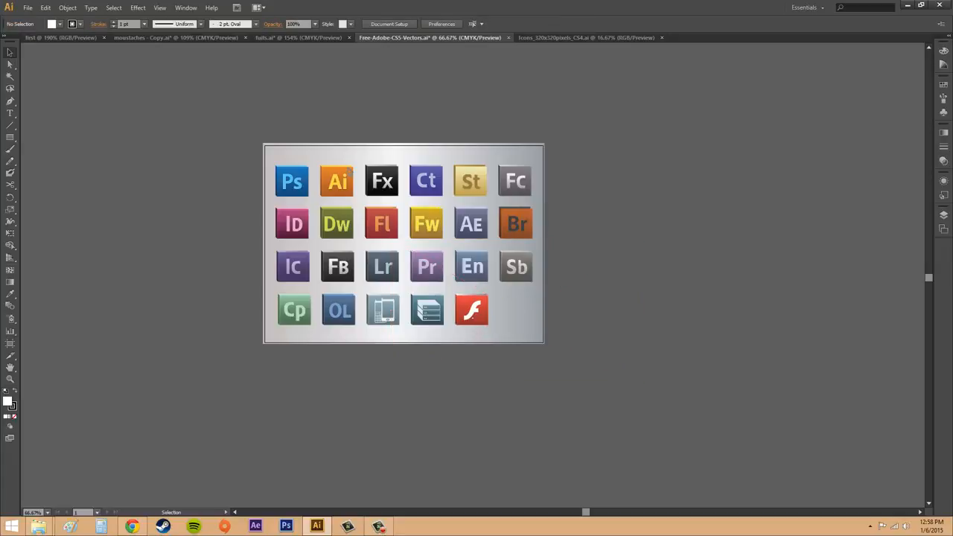
Step: Place the adobeicon1 file into the icon sheet as a linked template, cropped to Media
left_click(28, 8)
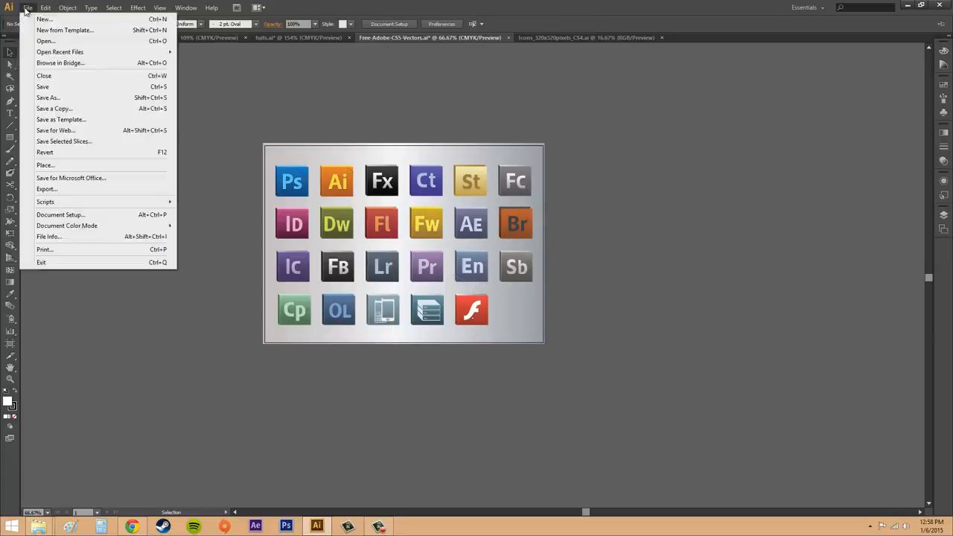
left_click(50, 167)
left_click_drag(531, 131, 774, 124)
left_click(643, 164)
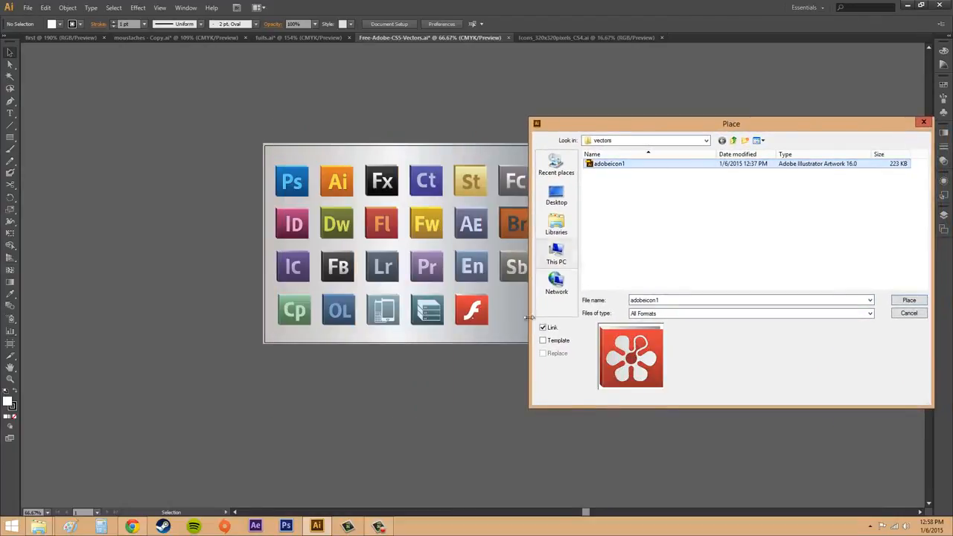
left_click(543, 340)
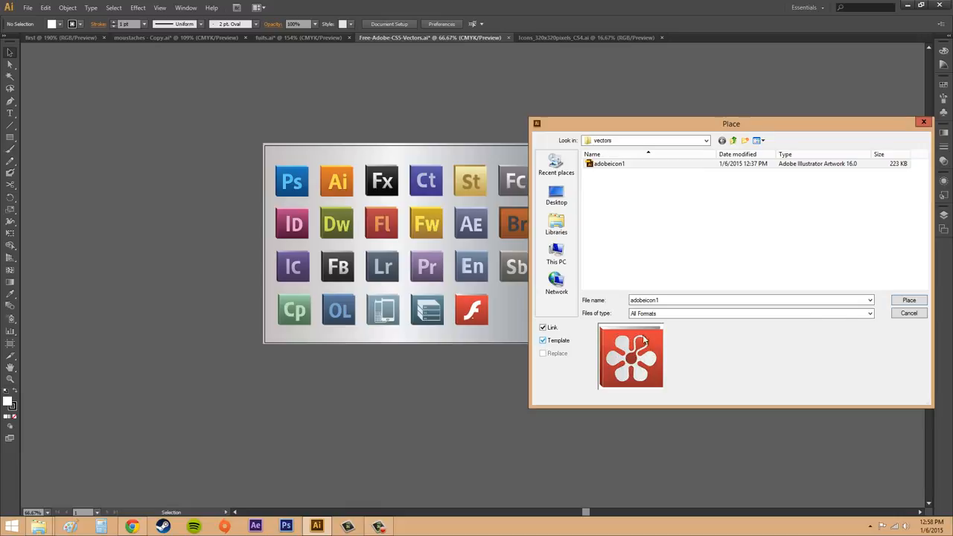
left_click(918, 302)
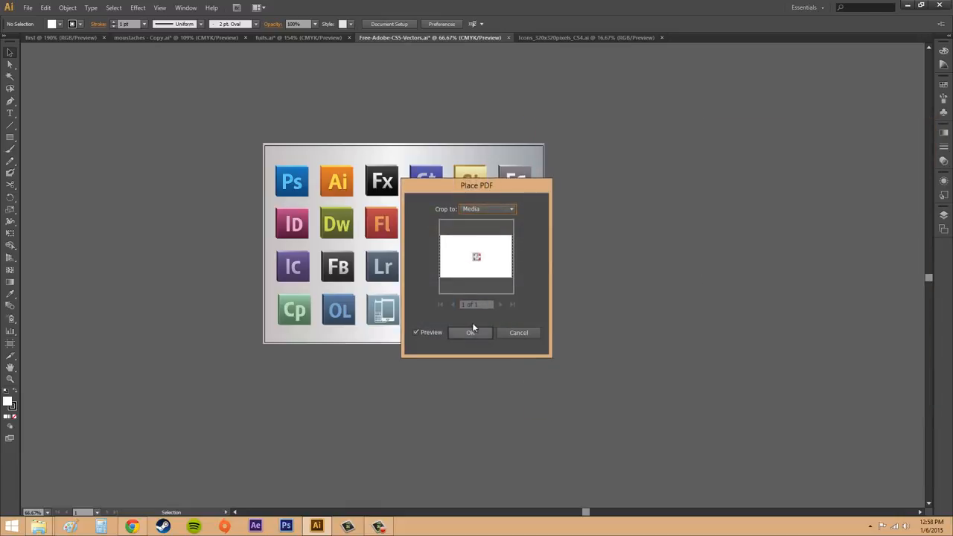
left_click(473, 330)
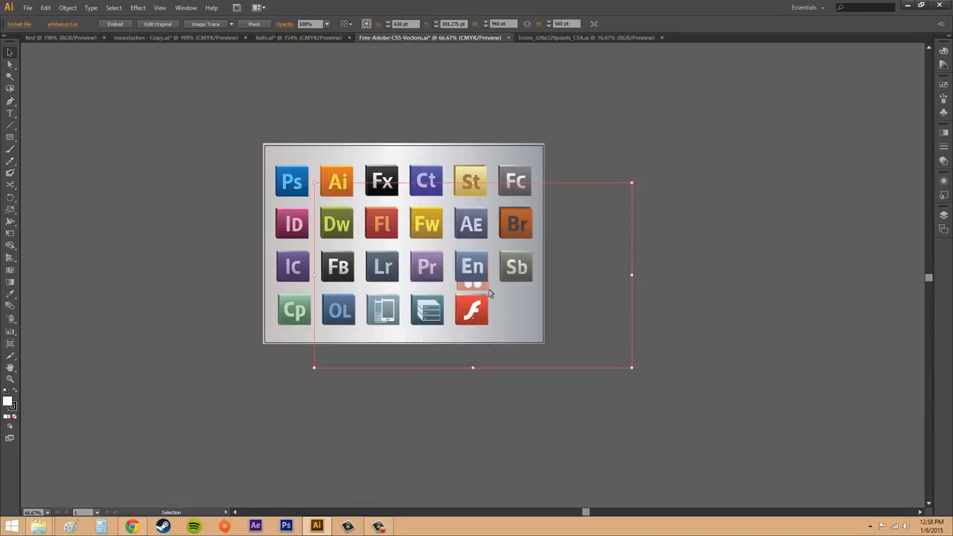
Step: Deselect the placed flower template and check the En icon that overlaps it
key("Delete")
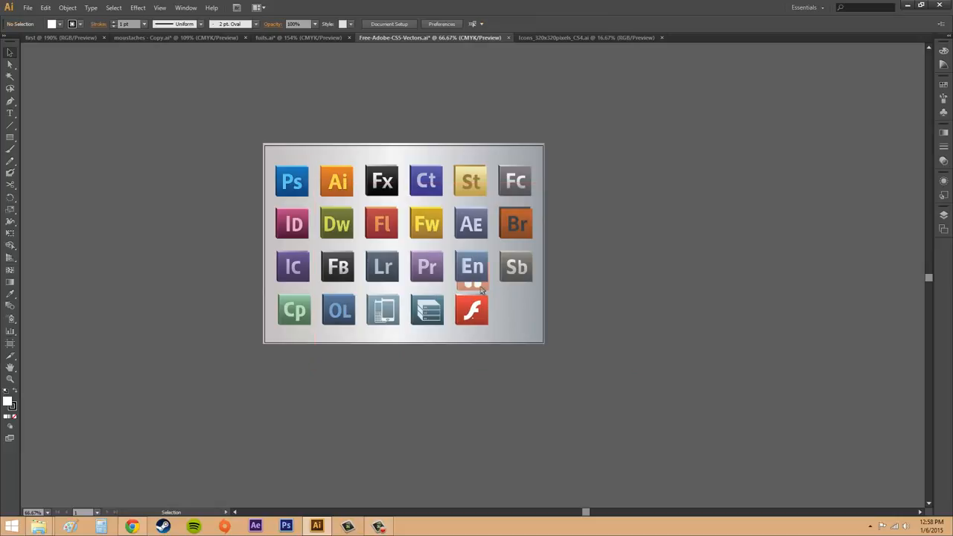
left_click(480, 271)
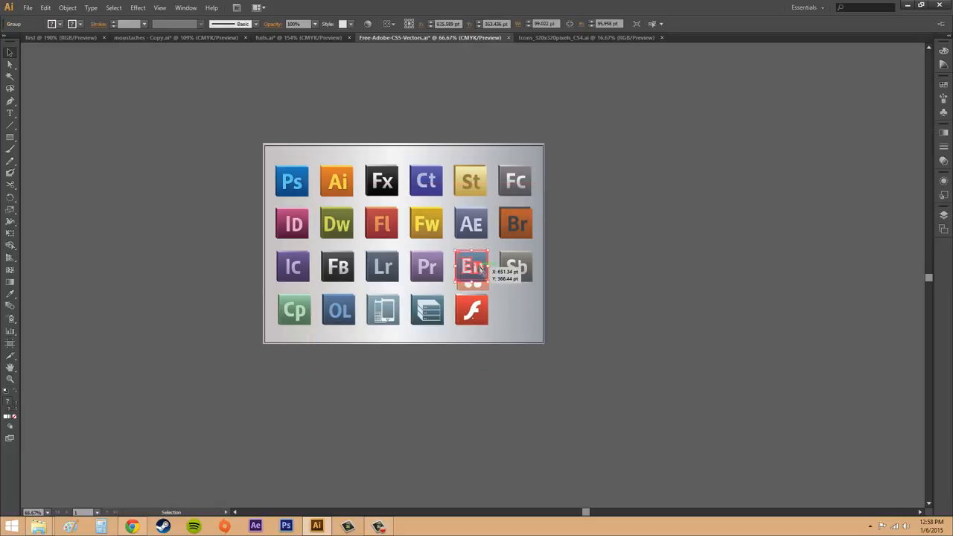
left_click(593, 307)
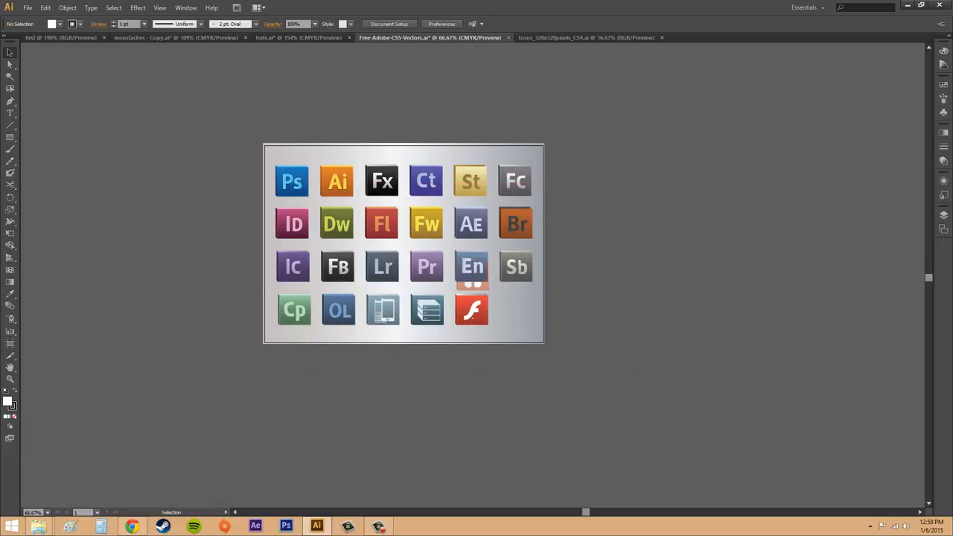
Step: Hide the Icons layer to view the flower template beneath it, and show the layer again
left_click(943, 215)
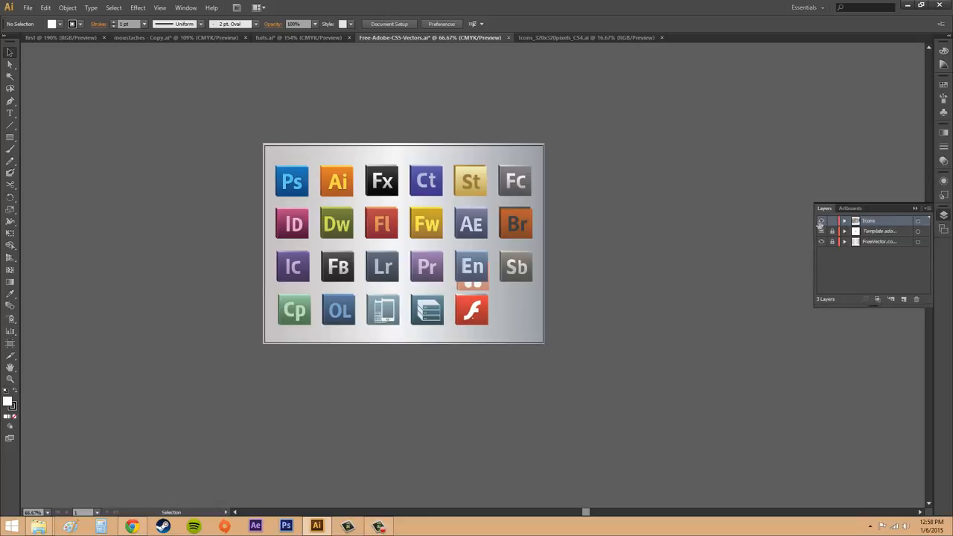
left_click(821, 222)
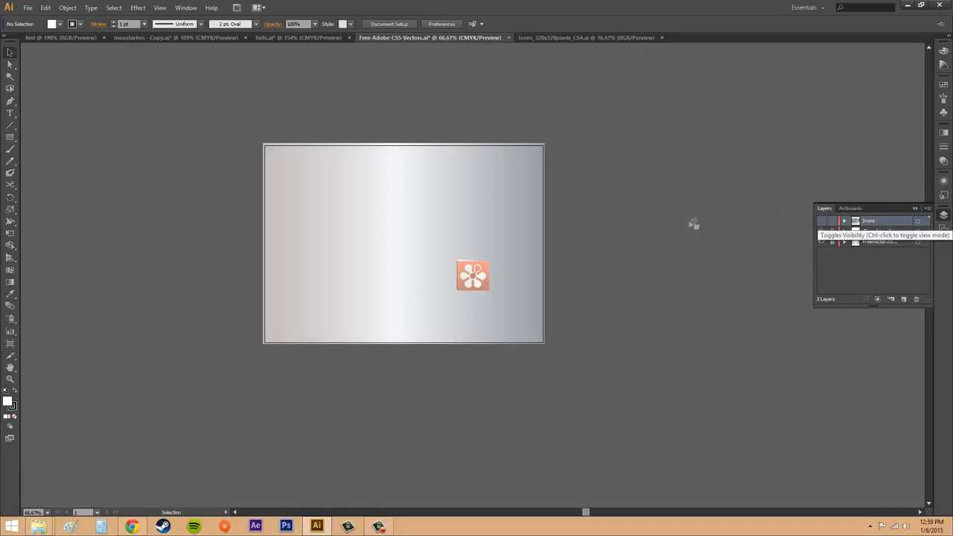
left_click(821, 221)
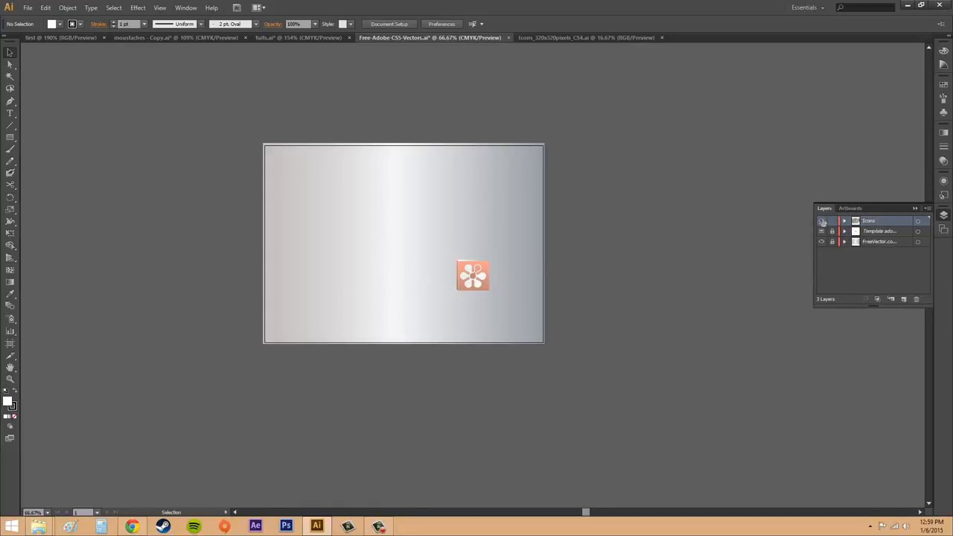
left_click(915, 207)
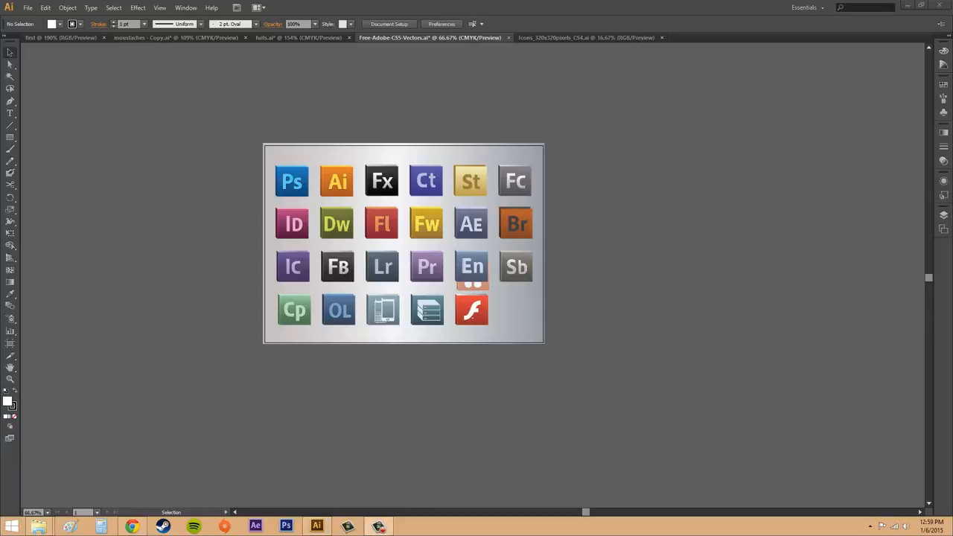
Step: Hide the Icons layer and unlock the template layer that holds the flower icon
key("a")
left_click(10, 52)
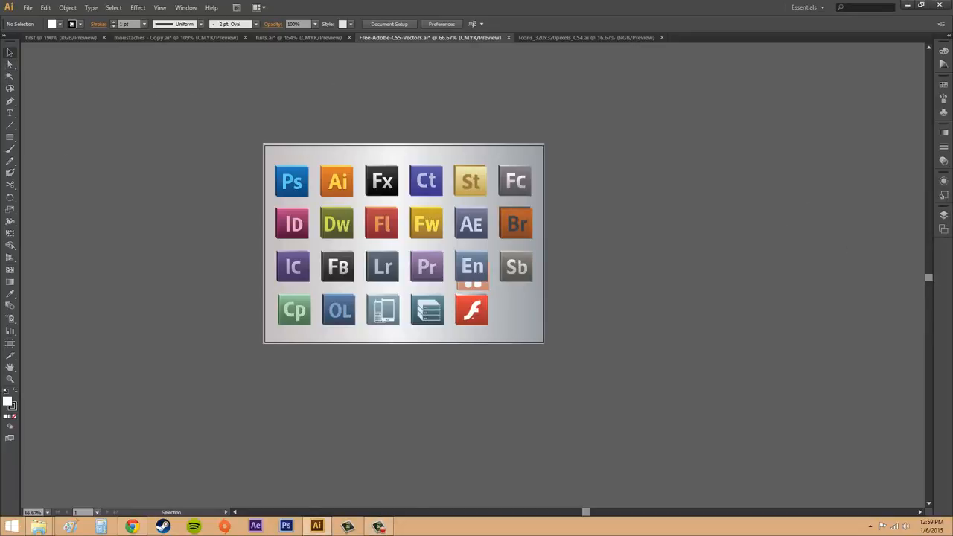
left_click(943, 214)
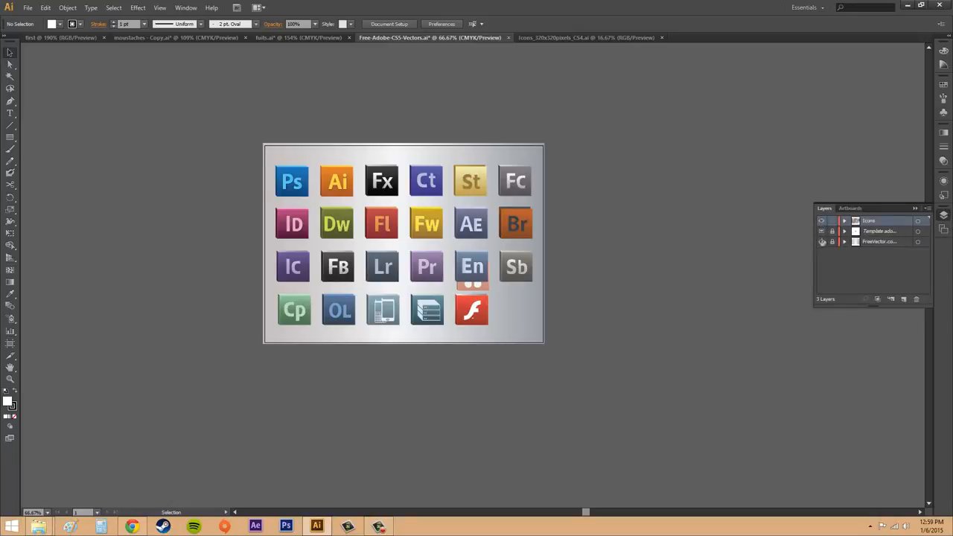
left_click(821, 221)
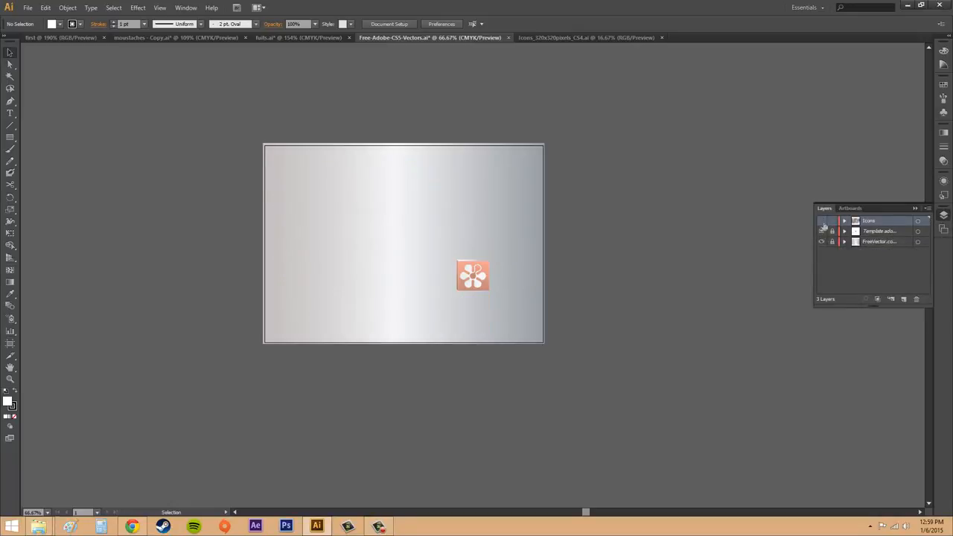
left_click(901, 242)
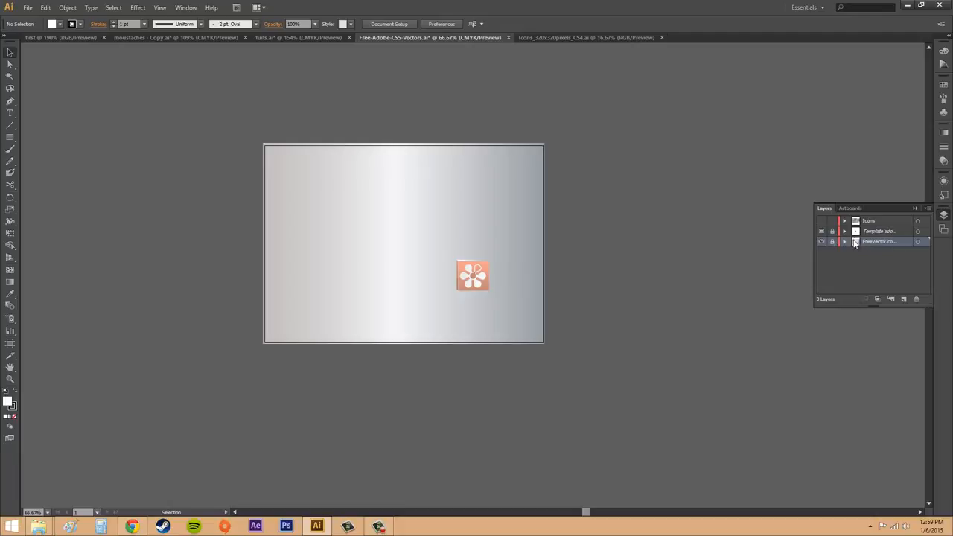
left_click(876, 231)
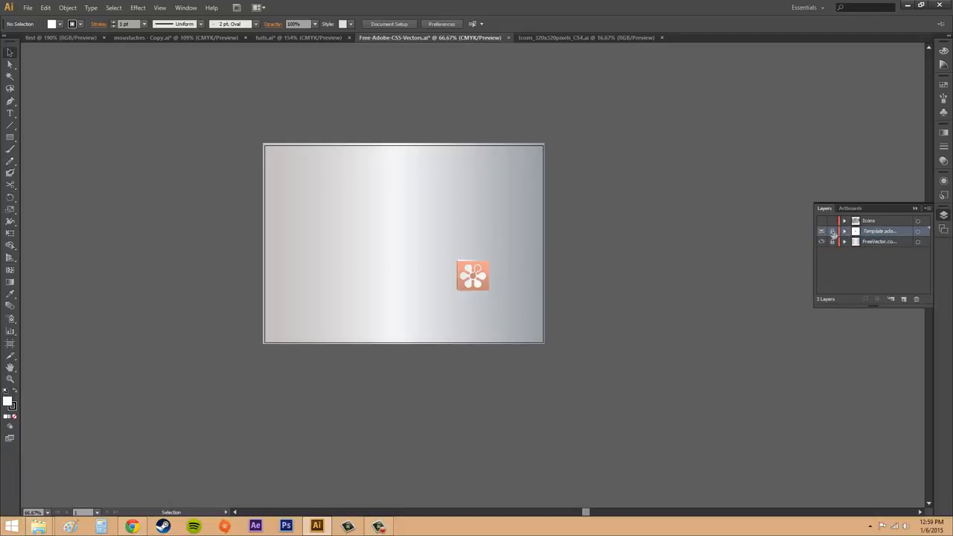
Step: Move the flower template toward the artboard's lower-right corner, to about X 739 pt, Y 492 pt
left_click(475, 278)
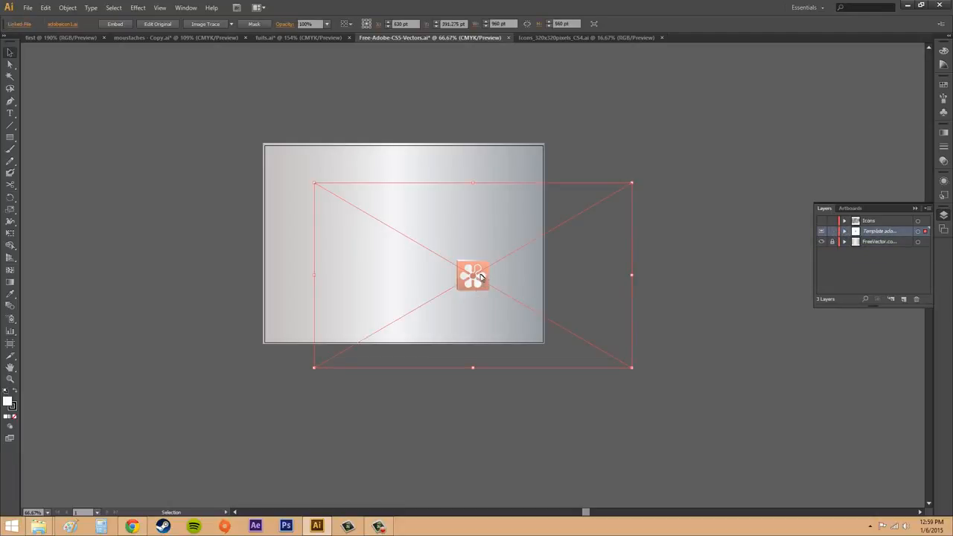
left_click_drag(475, 277, 521, 310)
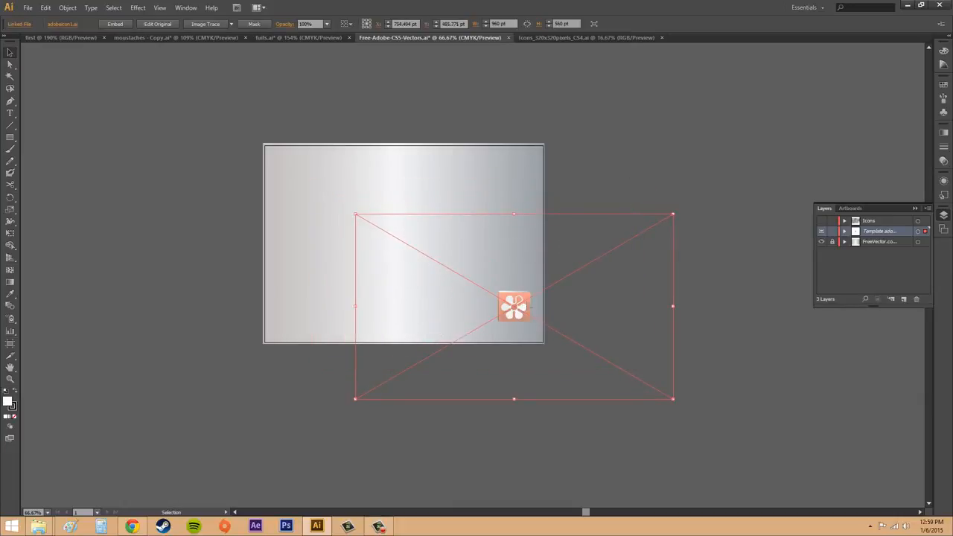
left_click(832, 232)
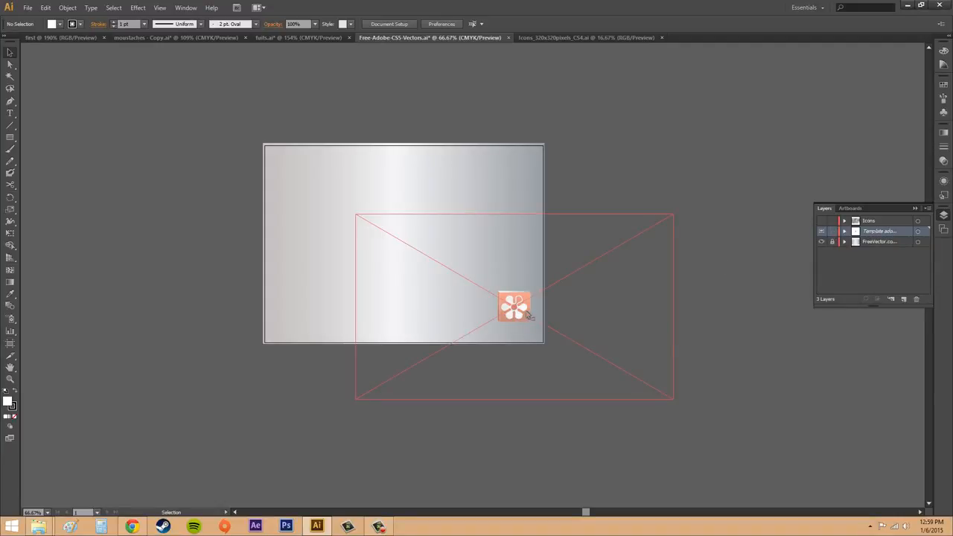
mouse_move(530, 317)
left_mouse_down()
mouse_move(512, 312)
mouse_move(521, 312)
left_mouse_up()
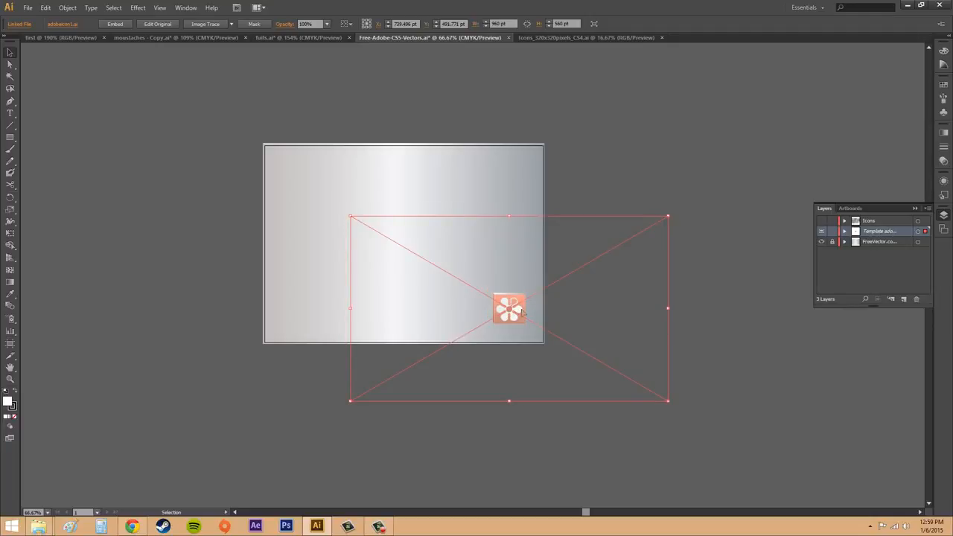